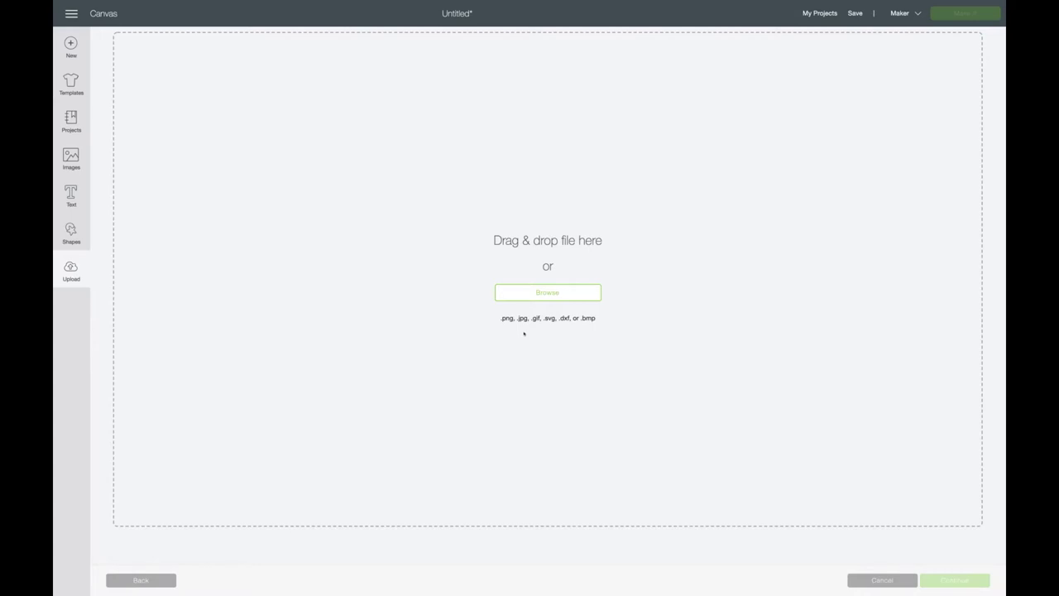
Upload the smaller-paper SHS Rectangle SVG from the Stacked Square Illusion folder and insert it onto the canvas
{"action": "left_click", "coordinate": [515, 295]}
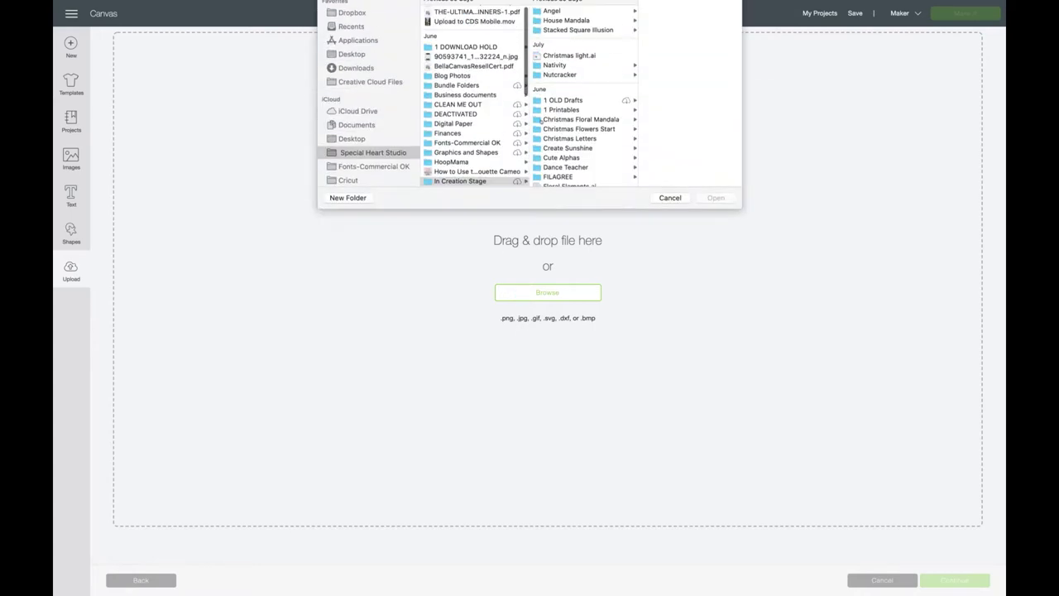
{"action": "left_click", "coordinate": [561, 60]}
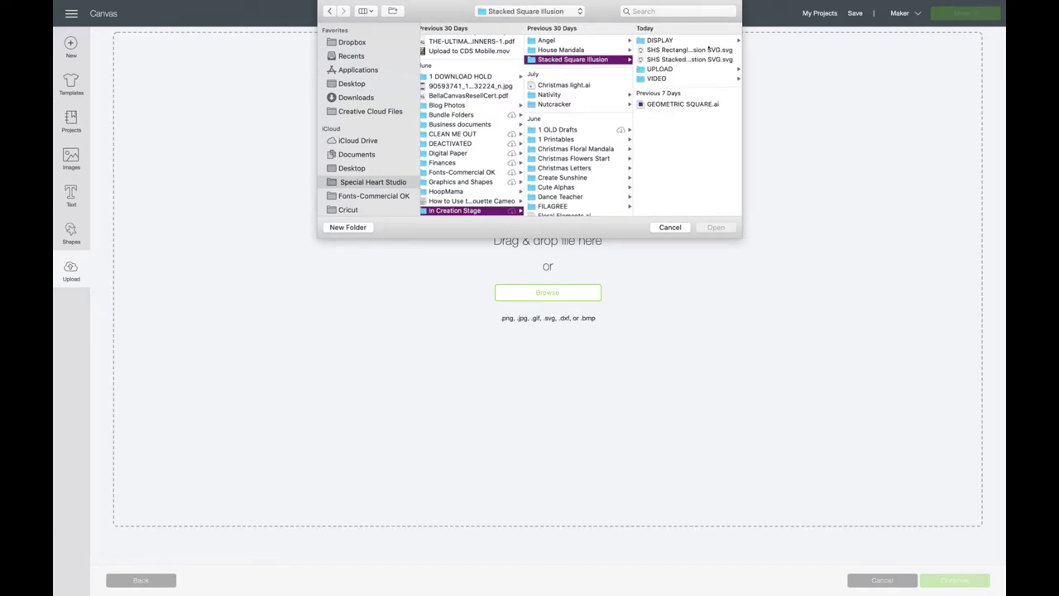
{"action": "left_click", "coordinate": [702, 60]}
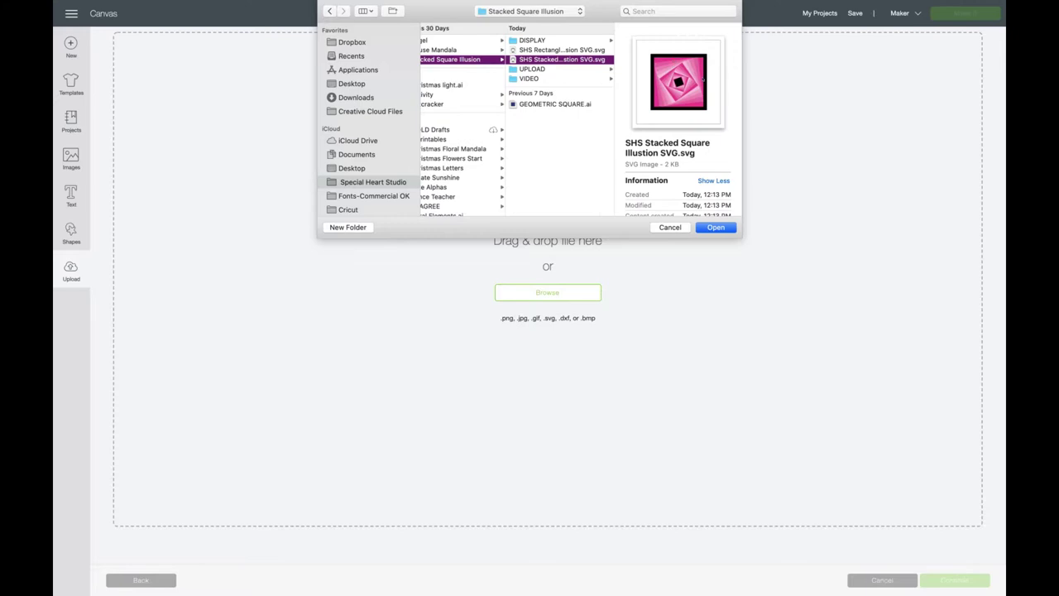
{"action": "left_click", "coordinate": [571, 50]}
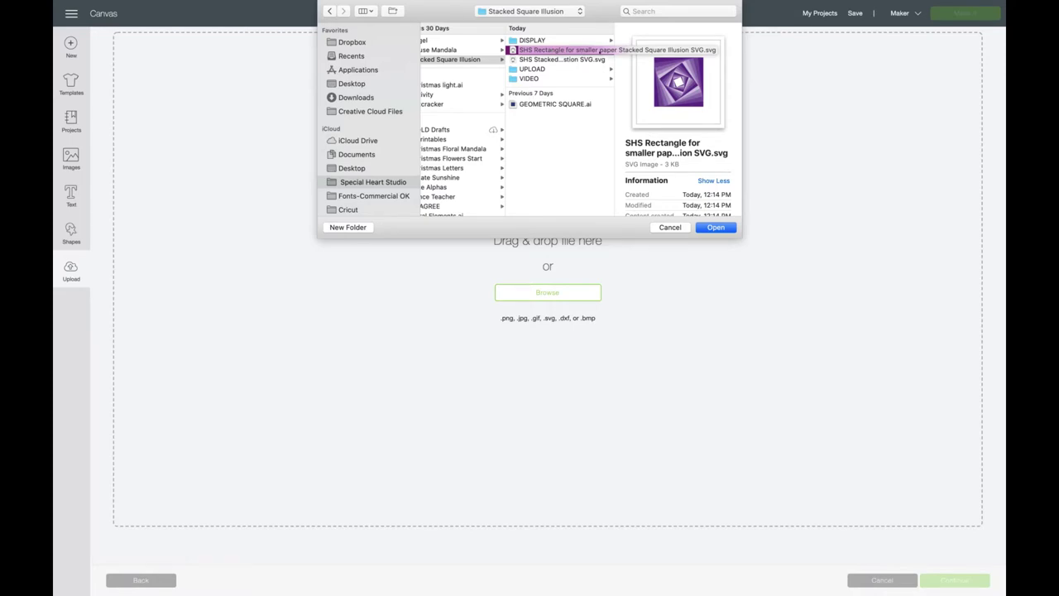
{"action": "left_click", "coordinate": [716, 227]}
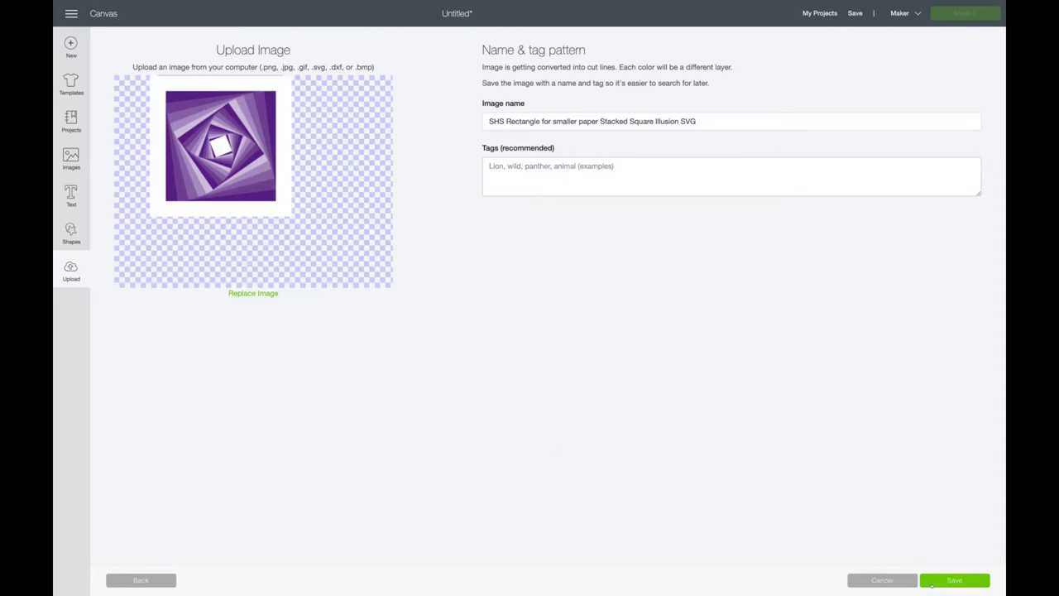
{"action": "left_click", "coordinate": [930, 580]}
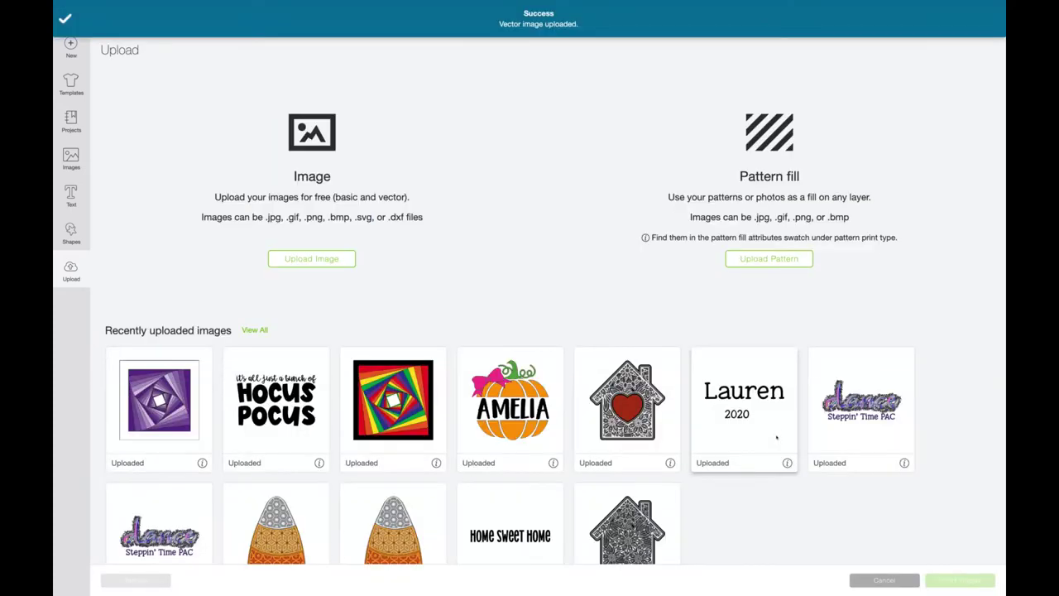
{"action": "left_click", "coordinate": [166, 397]}
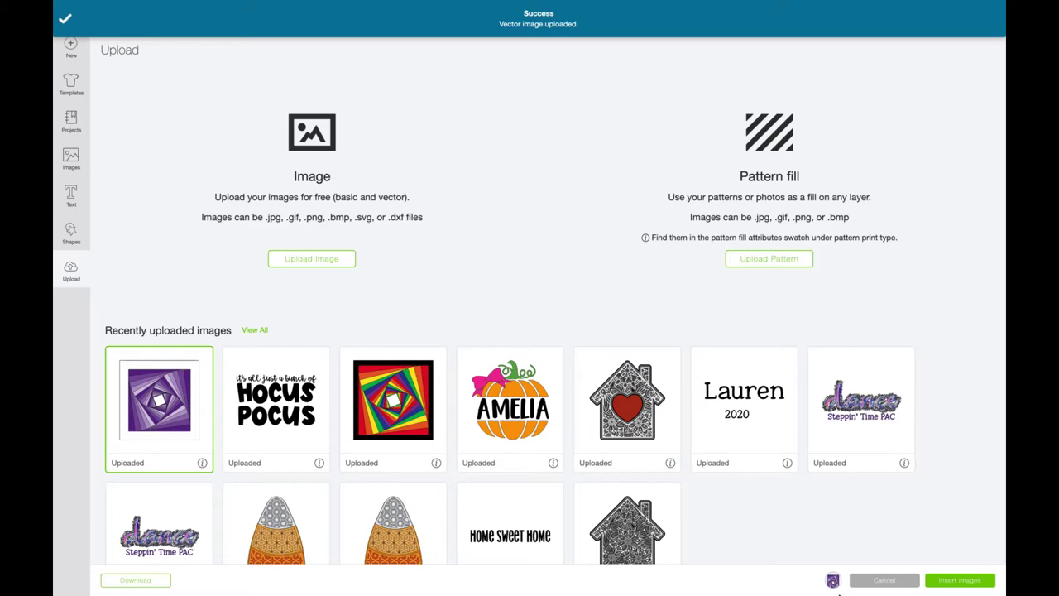
{"action": "left_click", "coordinate": [939, 581]}
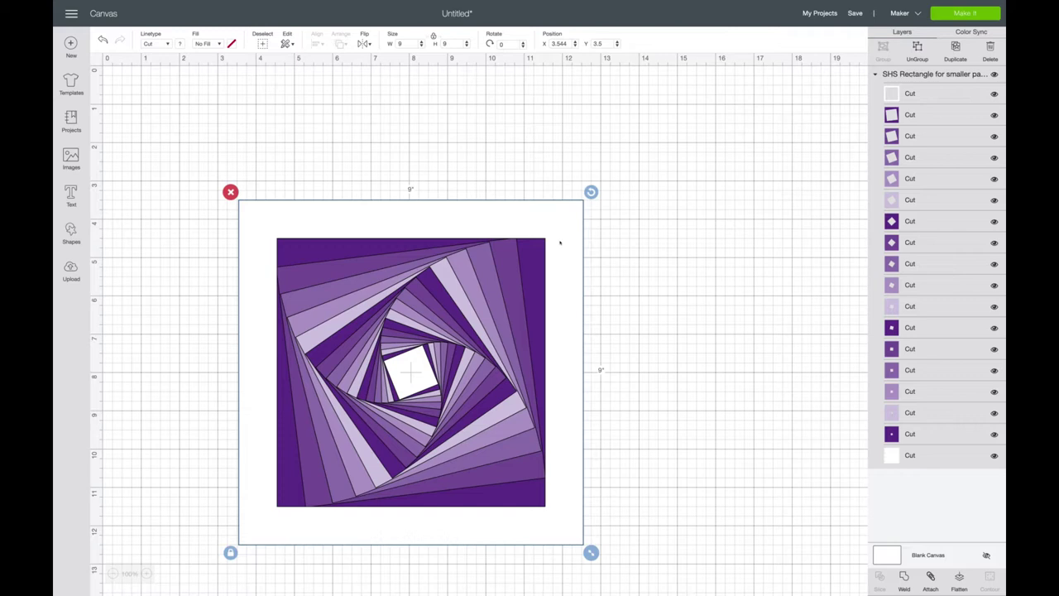
{"action": "scroll", "coordinate": [559, 243], "scroll_direction": "down", "scroll_amount": 2}
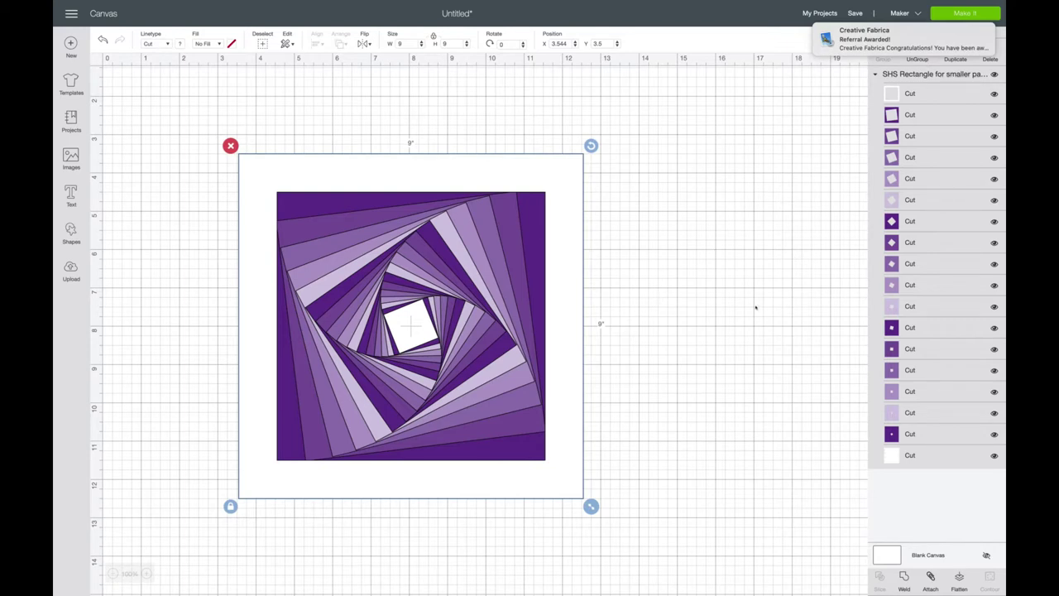
Dismiss the referral notice, choose Make It, and review mats 1 and 3 of the 18-mat layout
{"action": "left_click", "coordinate": [977, 31]}
{"action": "left_click", "coordinate": [967, 13]}
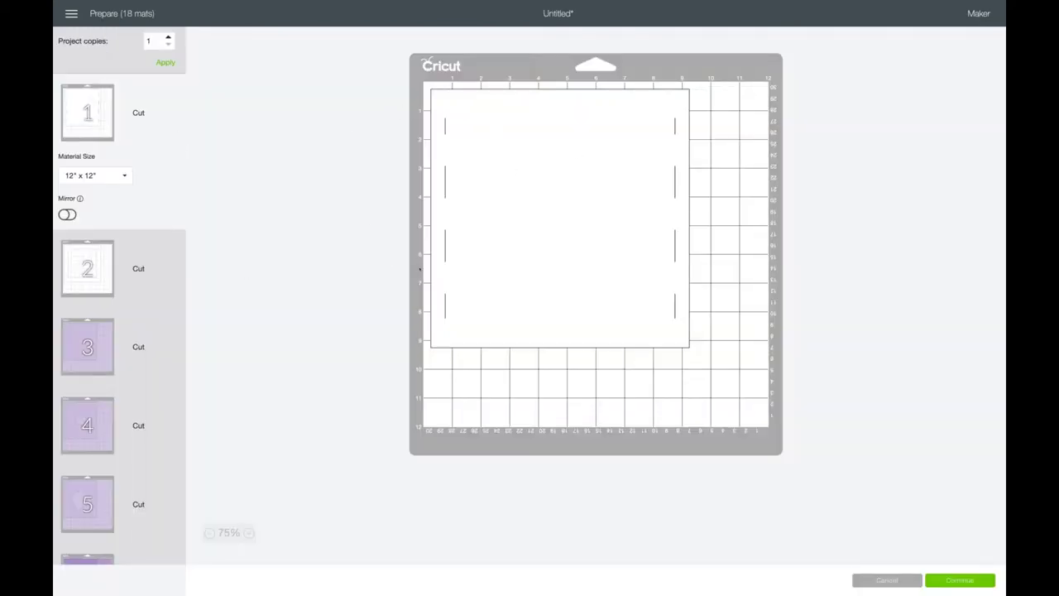
{"action": "scroll", "coordinate": [140, 370], "scroll_direction": "down", "scroll_amount": 15}
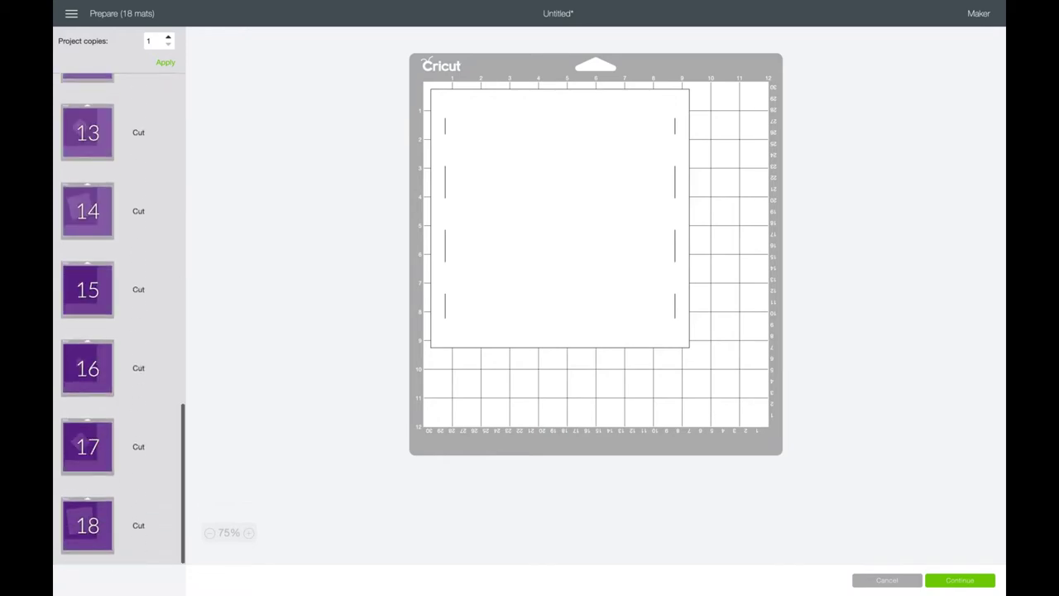
{"action": "scroll", "coordinate": [140, 370], "scroll_direction": "up", "scroll_amount": 15}
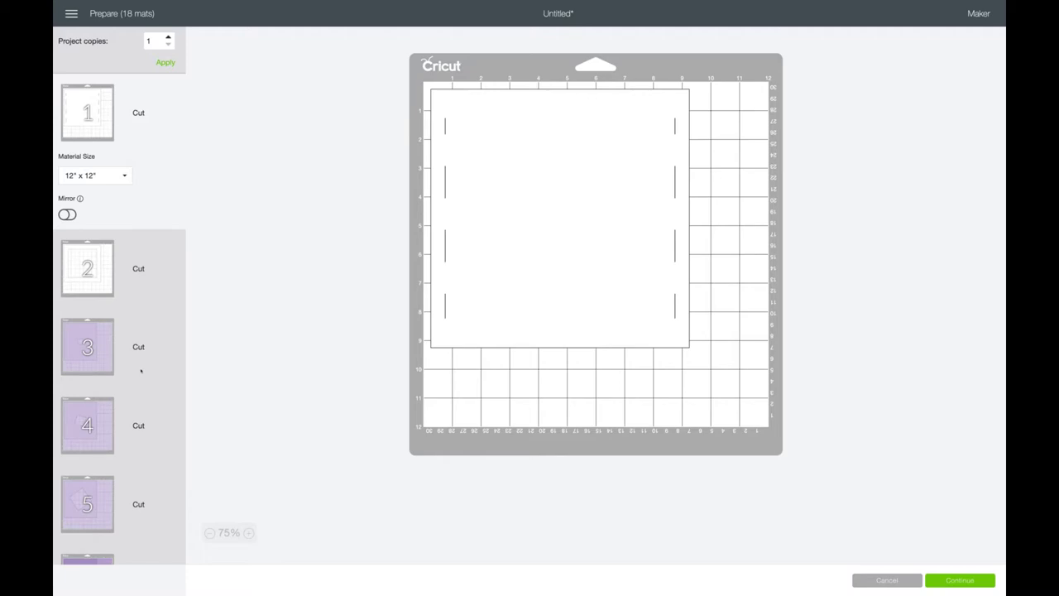
{"action": "scroll", "coordinate": [141, 371], "scroll_direction": "down", "scroll_amount": 3}
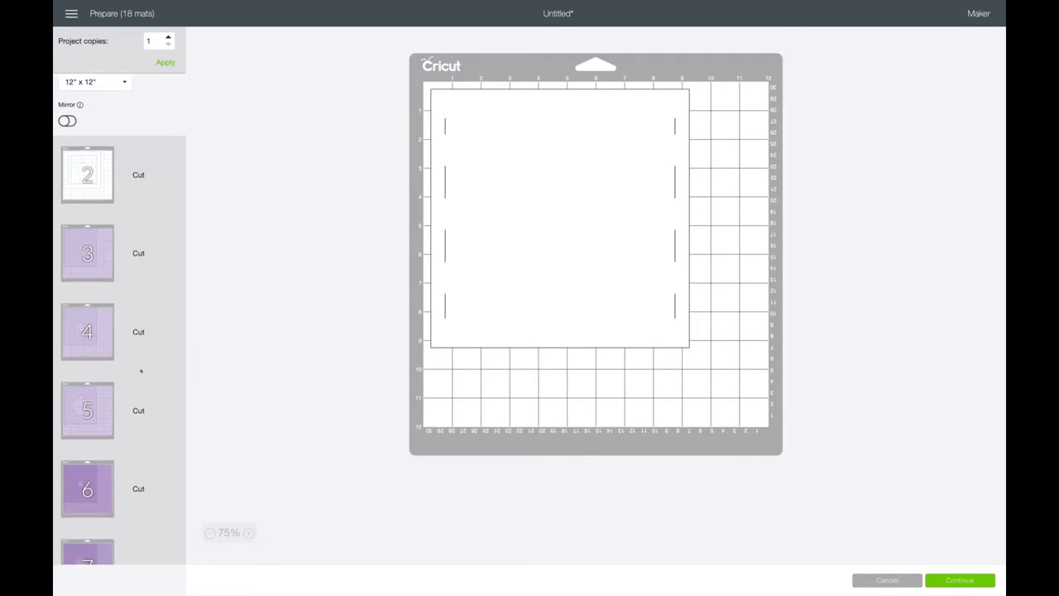
{"action": "left_click", "coordinate": [109, 269]}
{"action": "scroll", "coordinate": [143, 230], "scroll_direction": "up", "scroll_amount": 3}
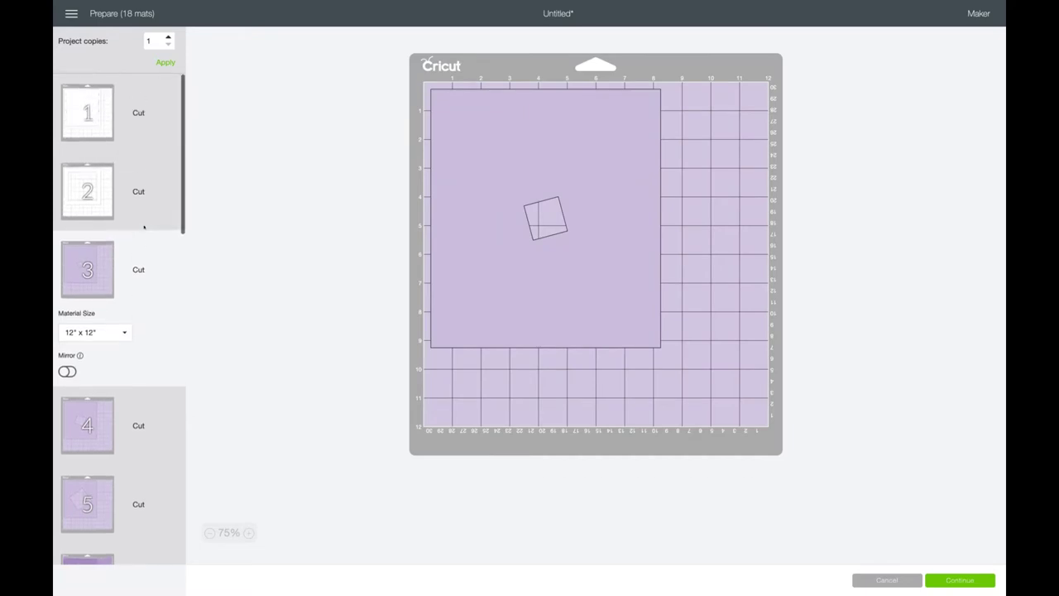
{"action": "left_click", "coordinate": [95, 131]}
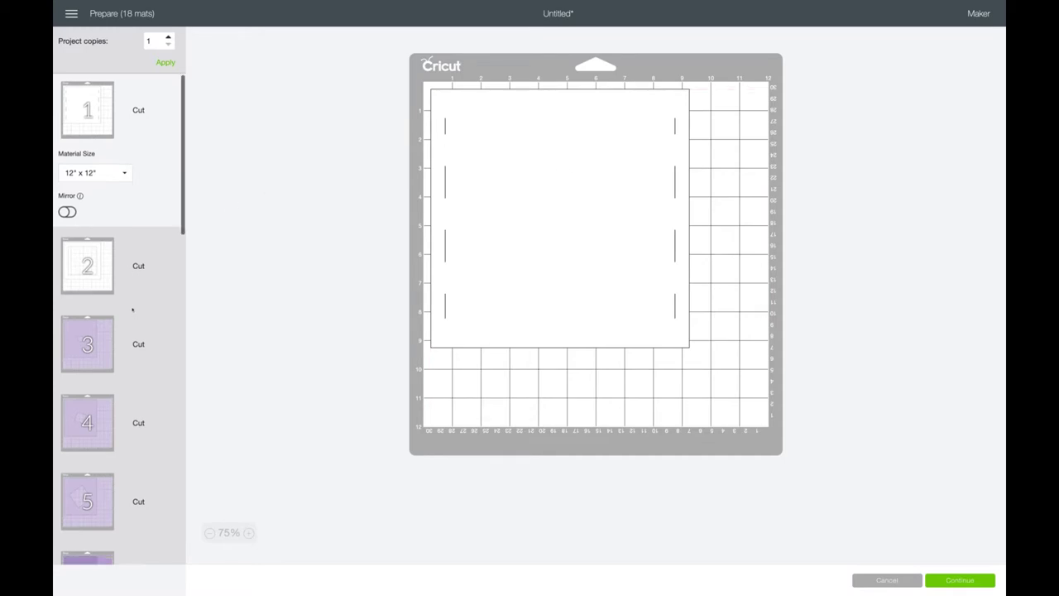
Switch mats 3 and 6 to 8.5" x 11" (Letter) material, then select mat 7
{"action": "scroll", "coordinate": [128, 302], "scroll_direction": "down", "scroll_amount": 3}
{"action": "left_click", "coordinate": [94, 266]}
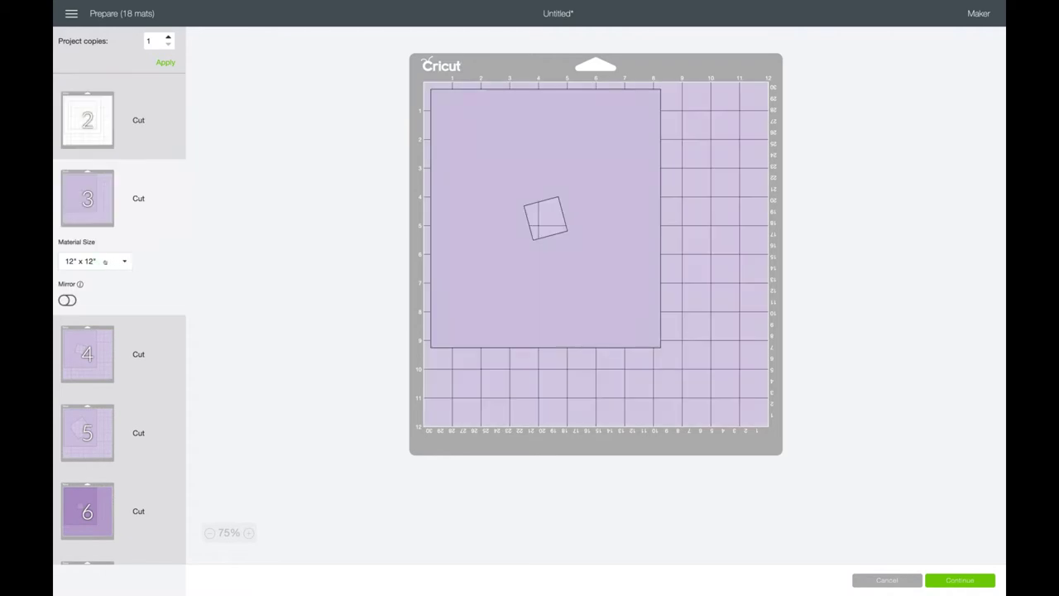
{"action": "left_click", "coordinate": [114, 262]}
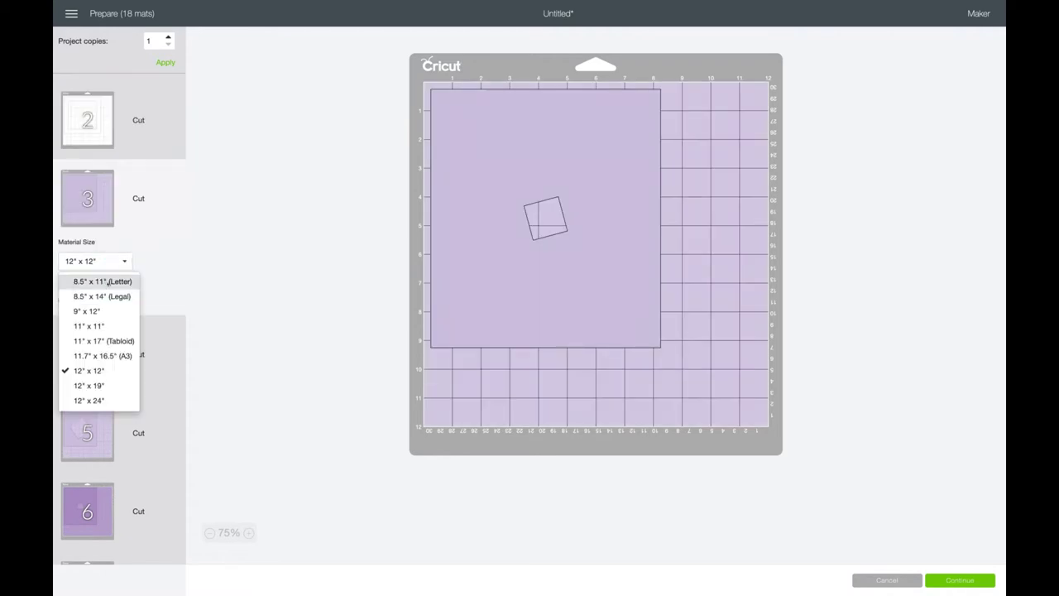
{"action": "left_click", "coordinate": [103, 282]}
{"action": "scroll", "coordinate": [148, 220], "scroll_direction": "down", "scroll_amount": 3}
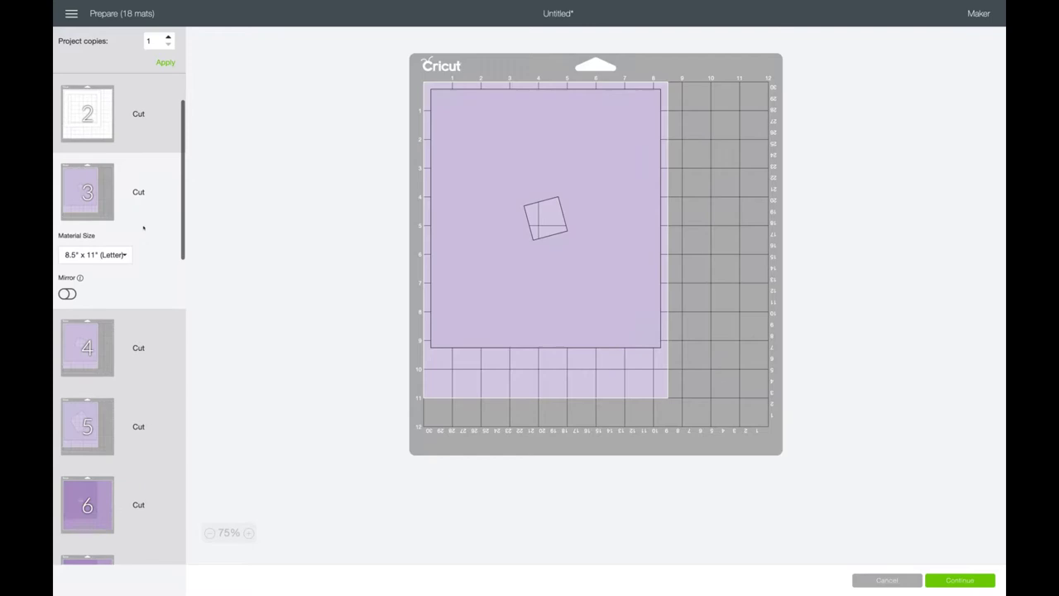
{"action": "scroll", "coordinate": [108, 323], "scroll_direction": "down", "scroll_amount": 7}
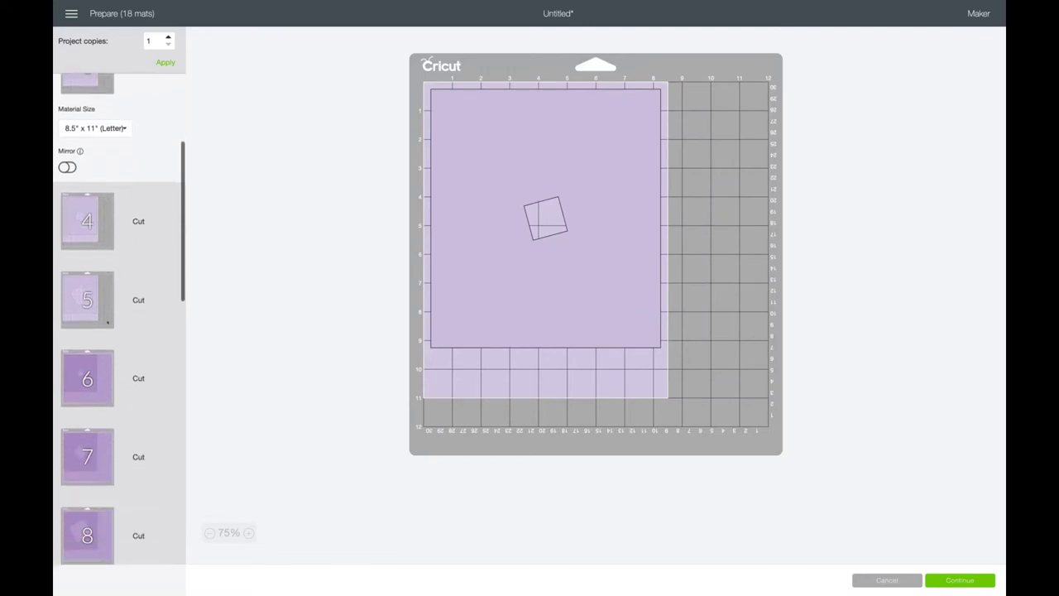
{"action": "left_click", "coordinate": [89, 225]}
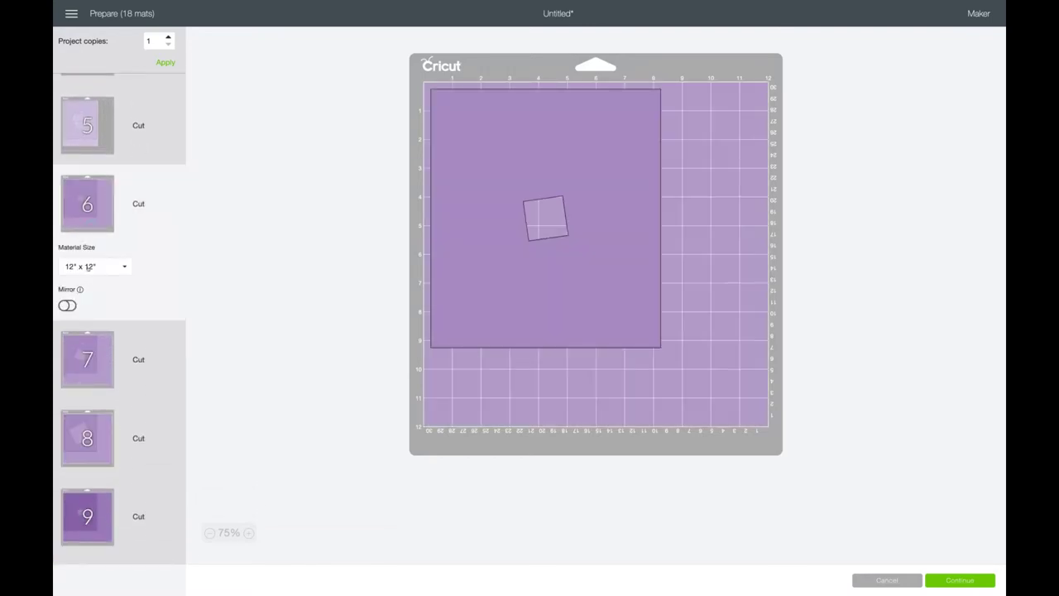
{"action": "left_click", "coordinate": [88, 266]}
{"action": "left_click", "coordinate": [89, 286]}
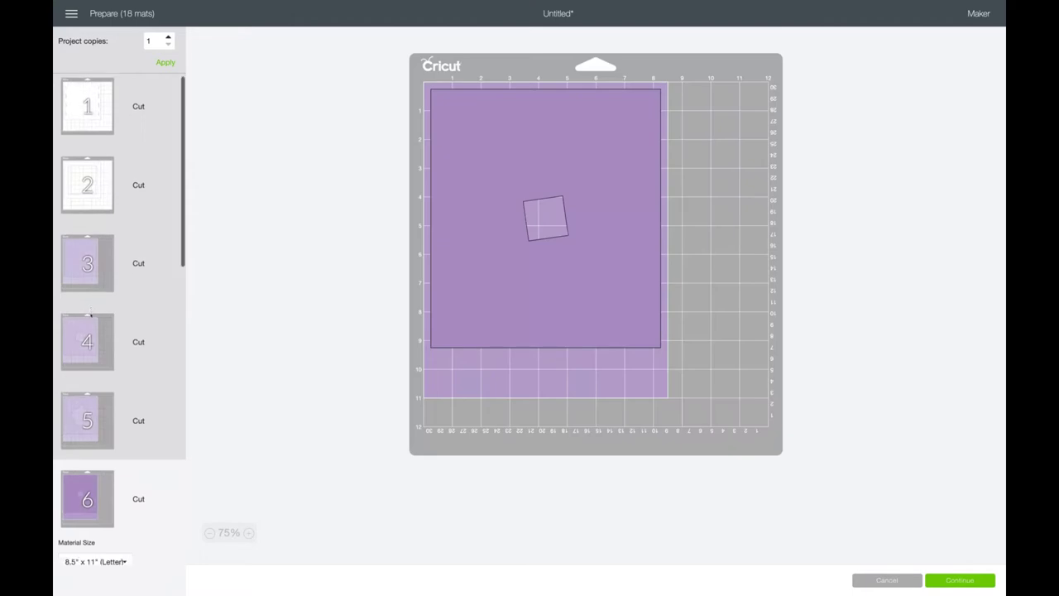
{"action": "scroll", "coordinate": [90, 315], "scroll_direction": "down", "scroll_amount": 10}
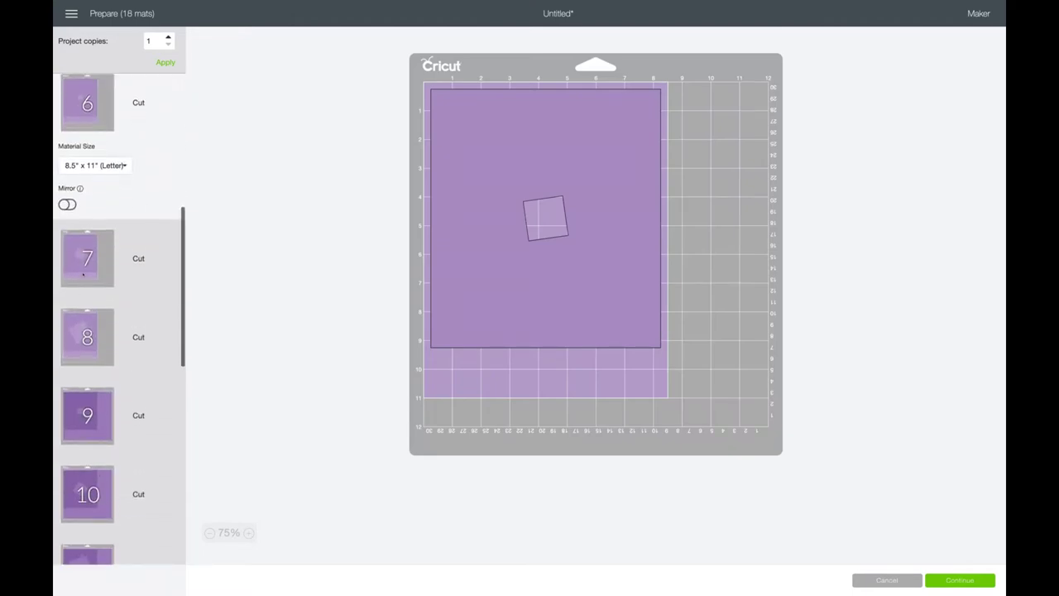
{"action": "left_click", "coordinate": [82, 274]}
Switch mats 9, 12 and 15 to 8.5" x 11" (Letter) material
{"action": "scroll", "coordinate": [90, 331], "scroll_direction": "down", "scroll_amount": 2}
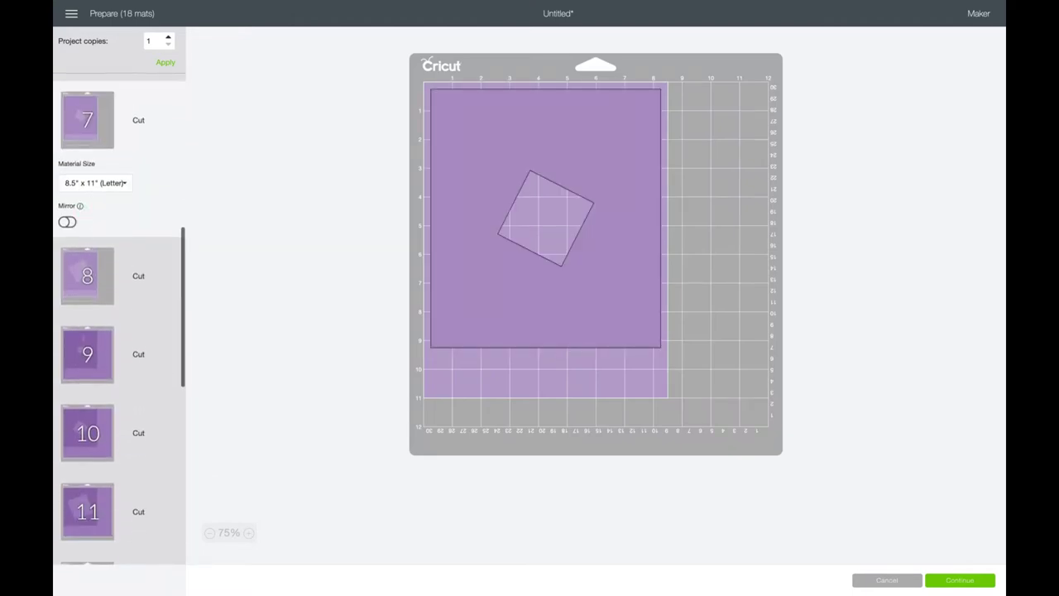
{"action": "left_click", "coordinate": [87, 356]}
{"action": "left_click", "coordinate": [85, 341]}
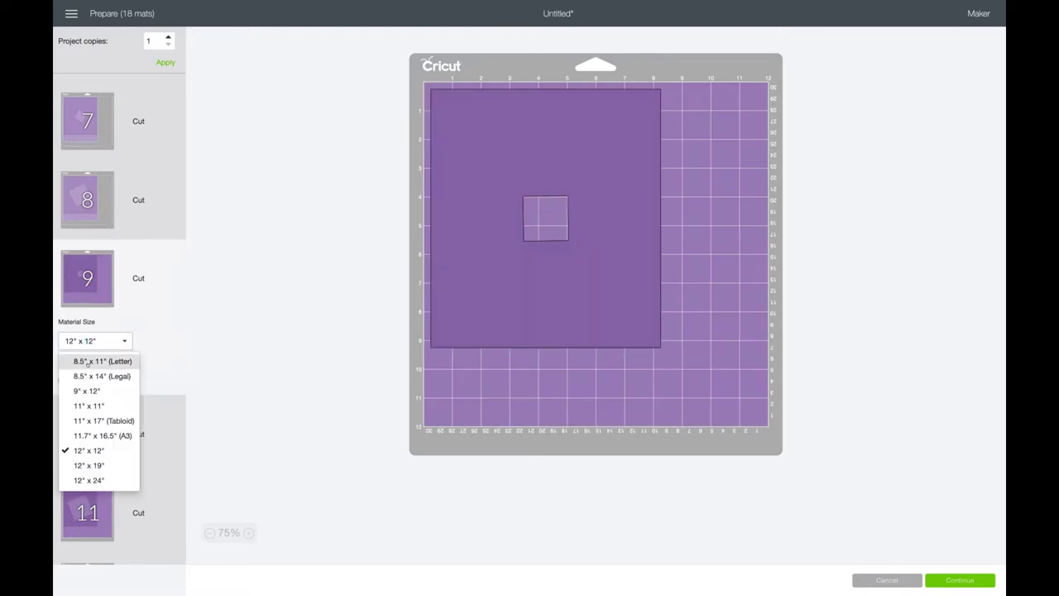
{"action": "left_click", "coordinate": [95, 362]}
{"action": "scroll", "coordinate": [106, 271], "scroll_direction": "down", "scroll_amount": 8}
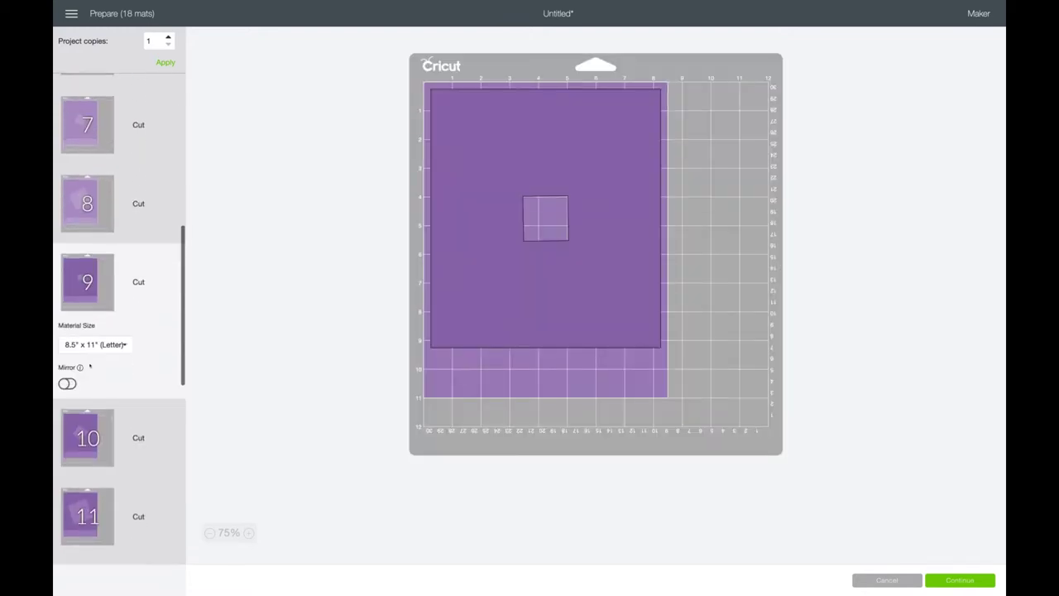
{"action": "left_click", "coordinate": [104, 271]}
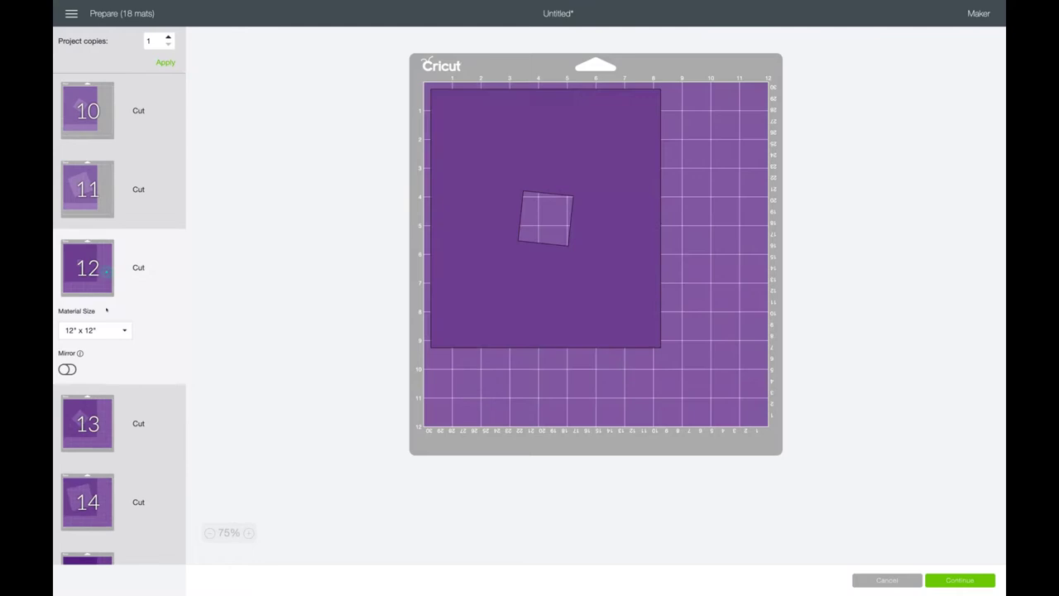
{"action": "left_click", "coordinate": [94, 328]}
{"action": "left_click", "coordinate": [96, 351]}
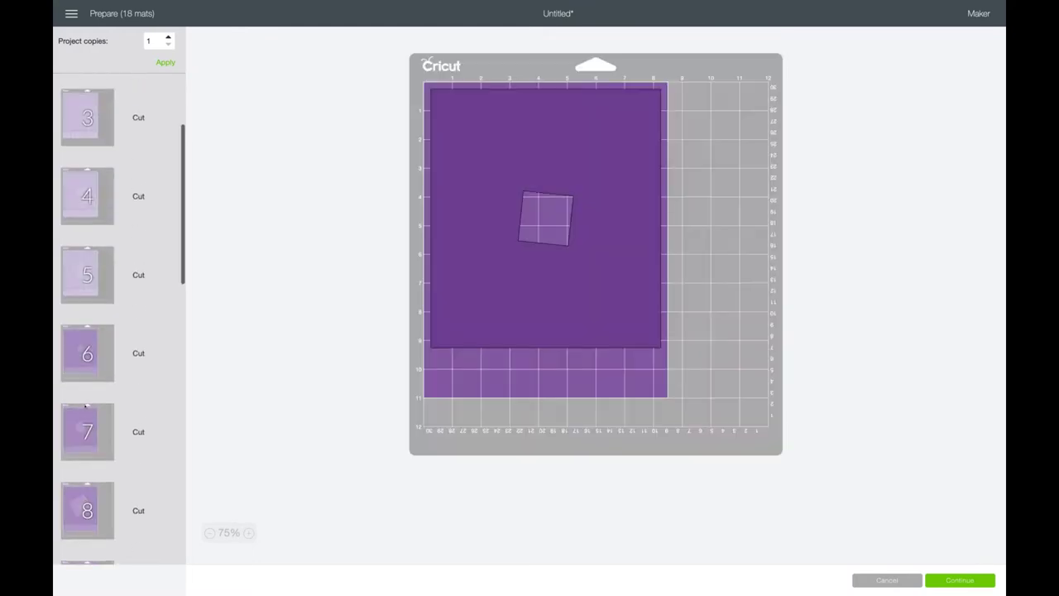
{"action": "scroll", "coordinate": [93, 379], "scroll_direction": "down", "scroll_amount": 12}
{"action": "scroll", "coordinate": [120, 331], "scroll_direction": "down", "scroll_amount": 3}
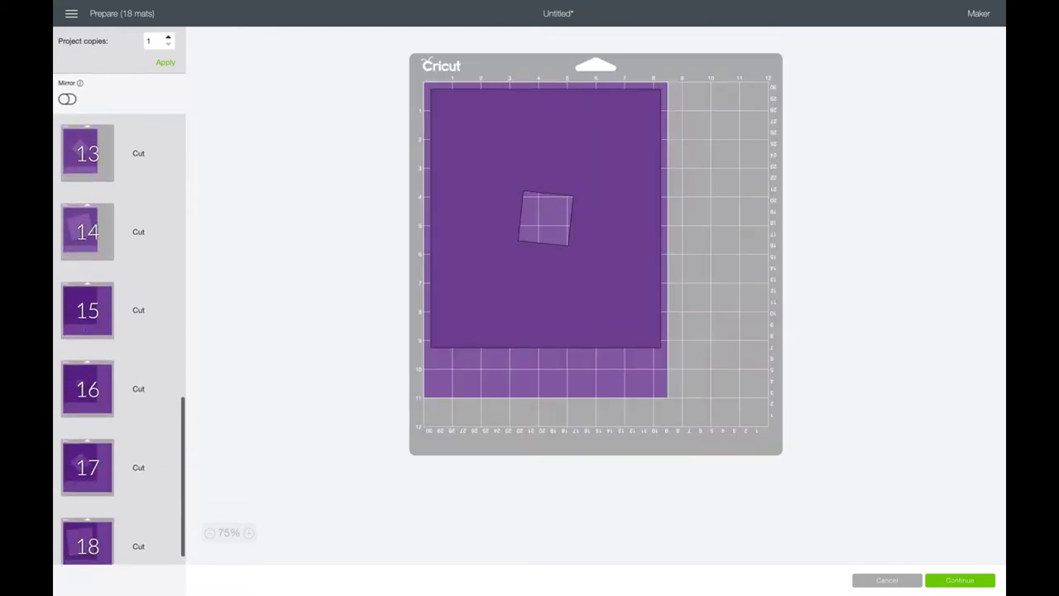
{"action": "left_click", "coordinate": [88, 311]}
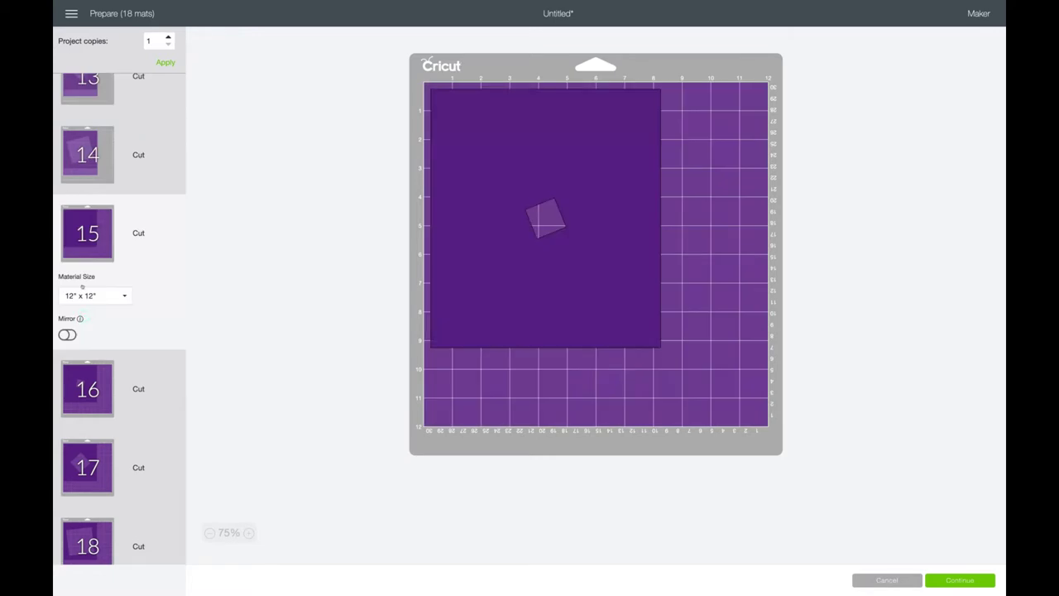
{"action": "left_click", "coordinate": [92, 295]}
{"action": "left_click", "coordinate": [82, 318]}
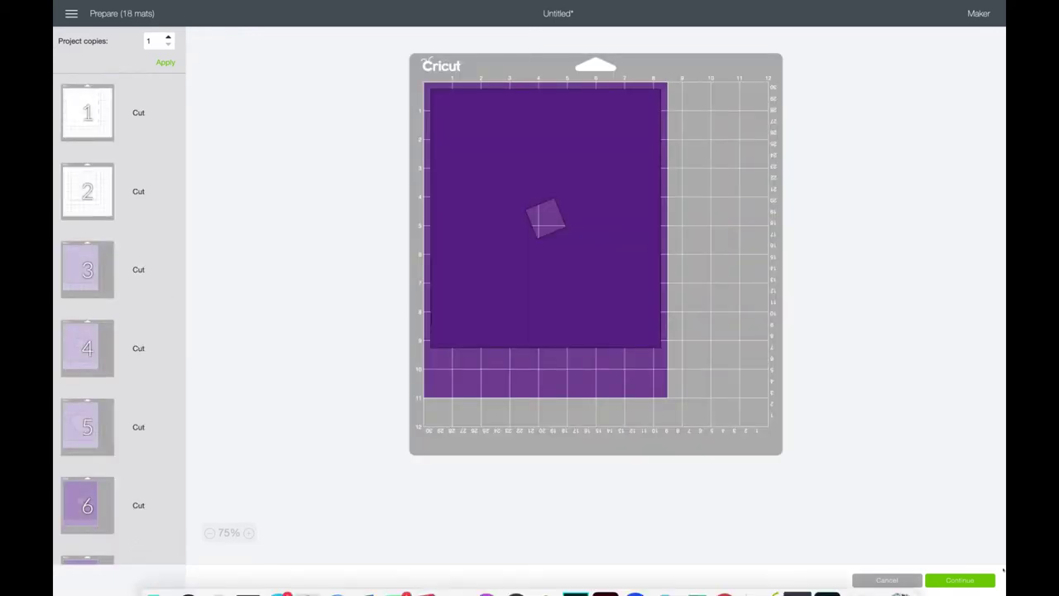
Continue to the Make screen and preview the mat thumbnails
{"action": "left_click", "coordinate": [956, 581]}
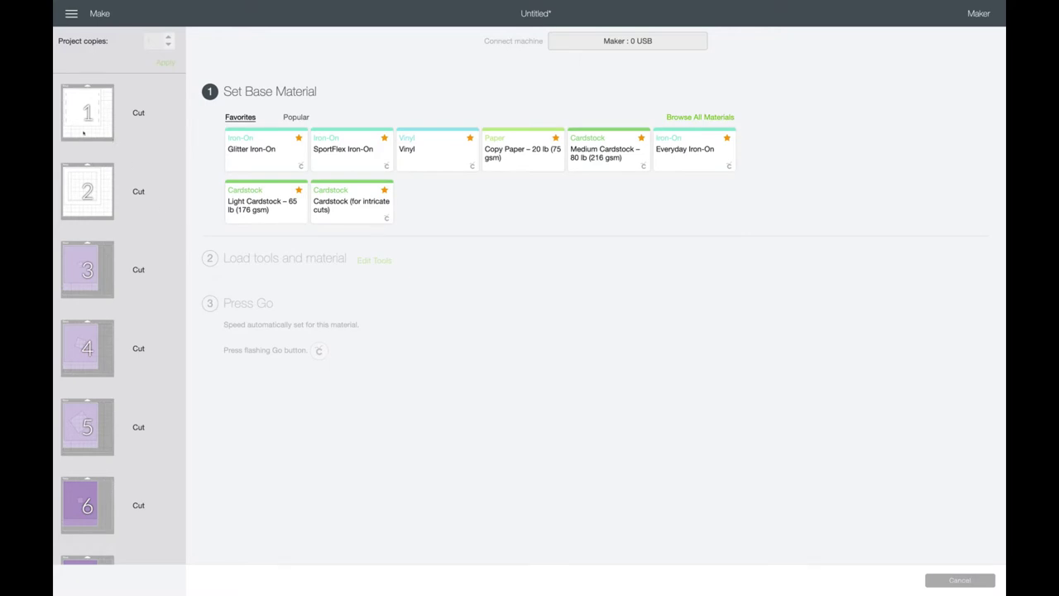
{"action": "mouse_move", "coordinate": [94, 120]}
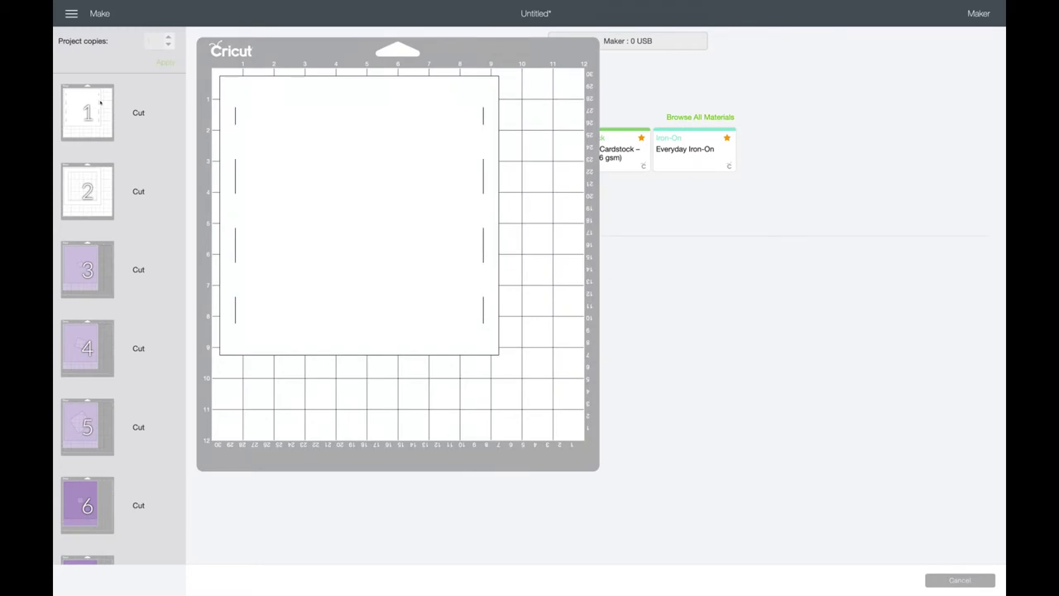
{"action": "mouse_move", "coordinate": [98, 108]}
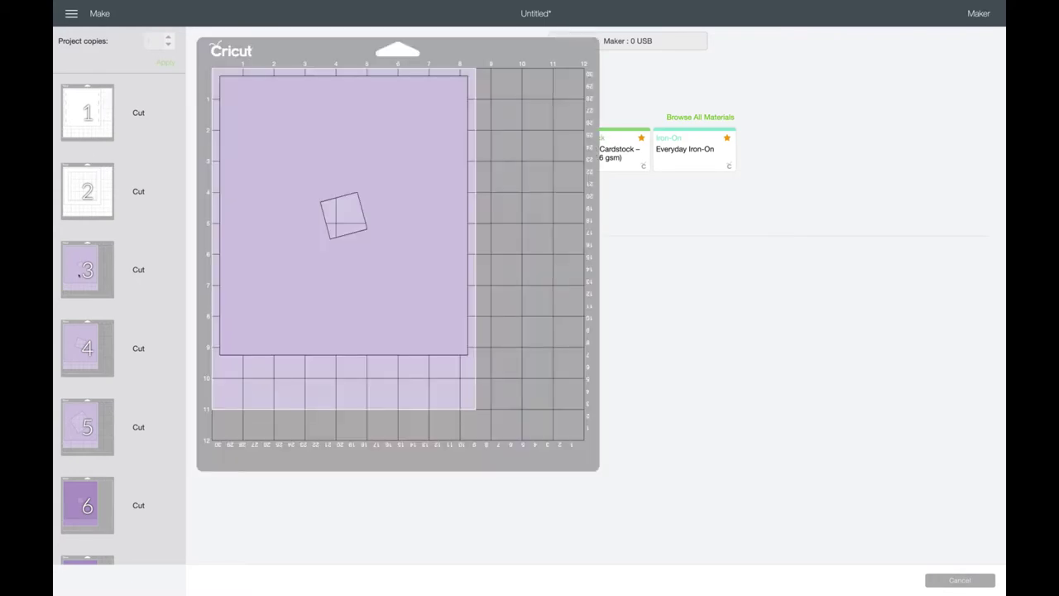
{"action": "mouse_move", "coordinate": [95, 212]}
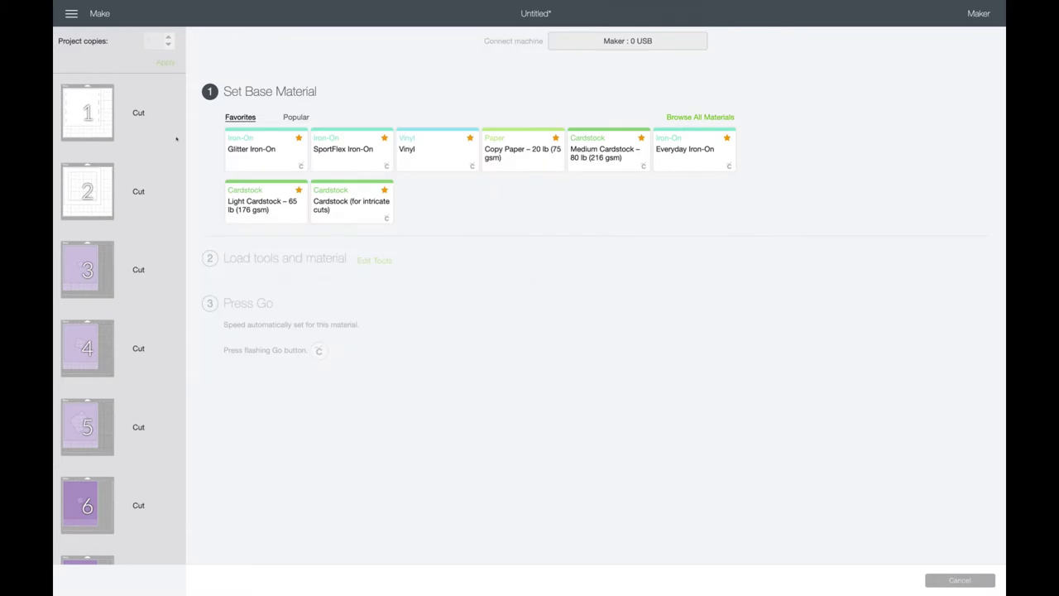
Choose Medium Cardstock – 80 lb (216 gsm) from Favorites as the base material
{"action": "left_click", "coordinate": [598, 154]}
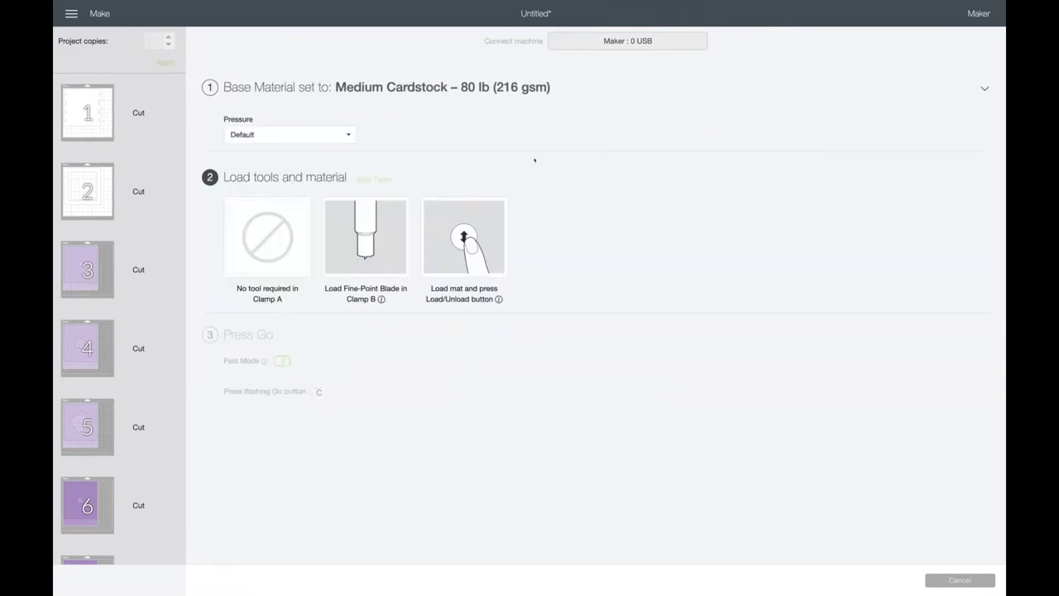